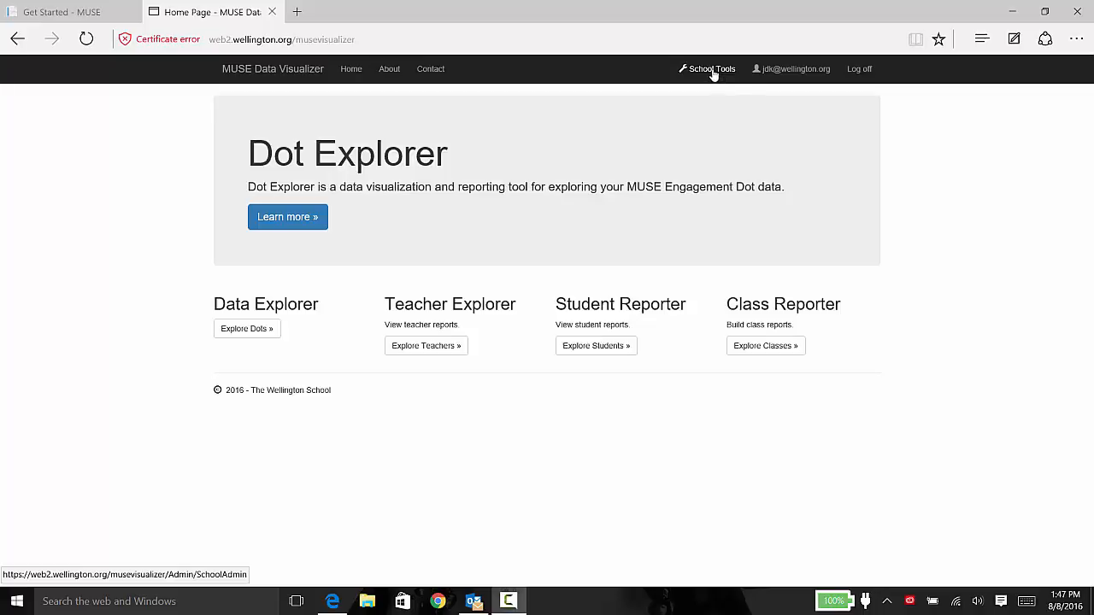
Open the school administration page and review the available options for the school's Location and Type demographics.
{"action": "left_click", "coordinate": [714, 75]}
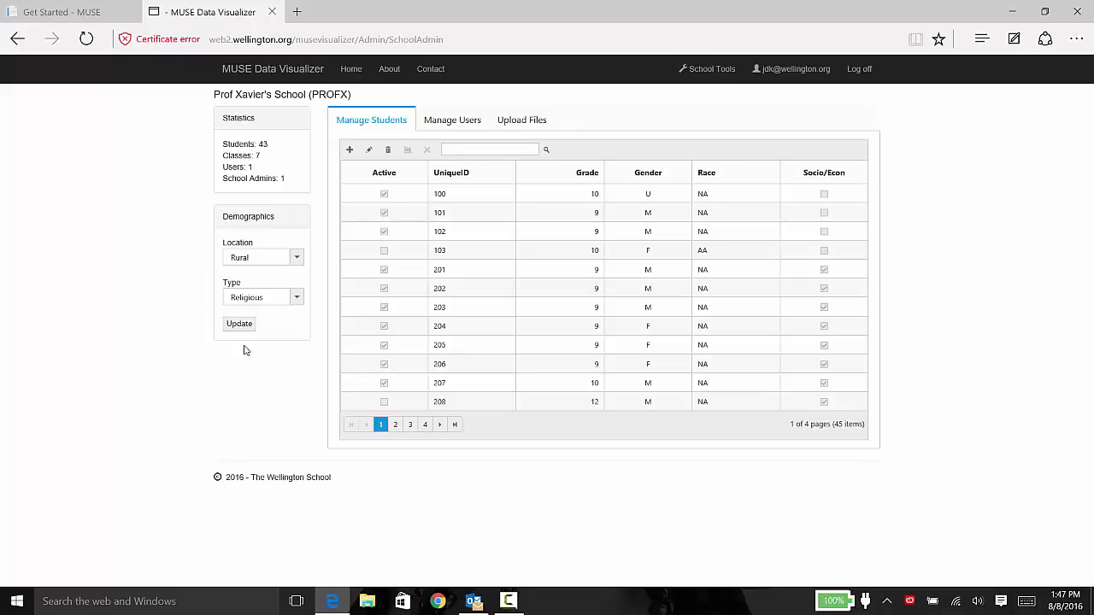
{"action": "left_click", "coordinate": [296, 258]}
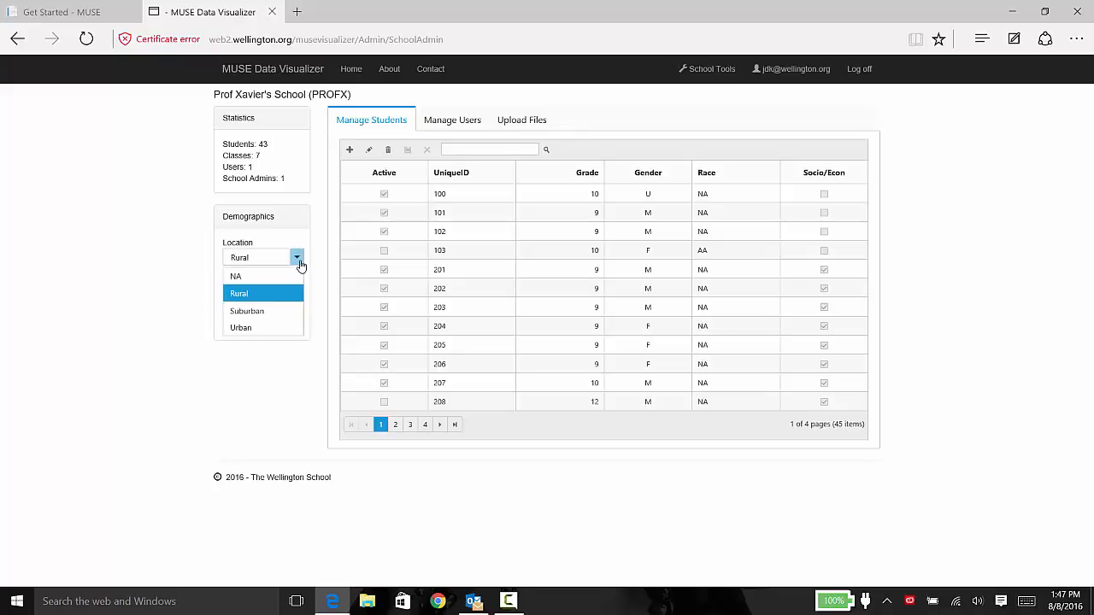
{"action": "left_click", "coordinate": [298, 261]}
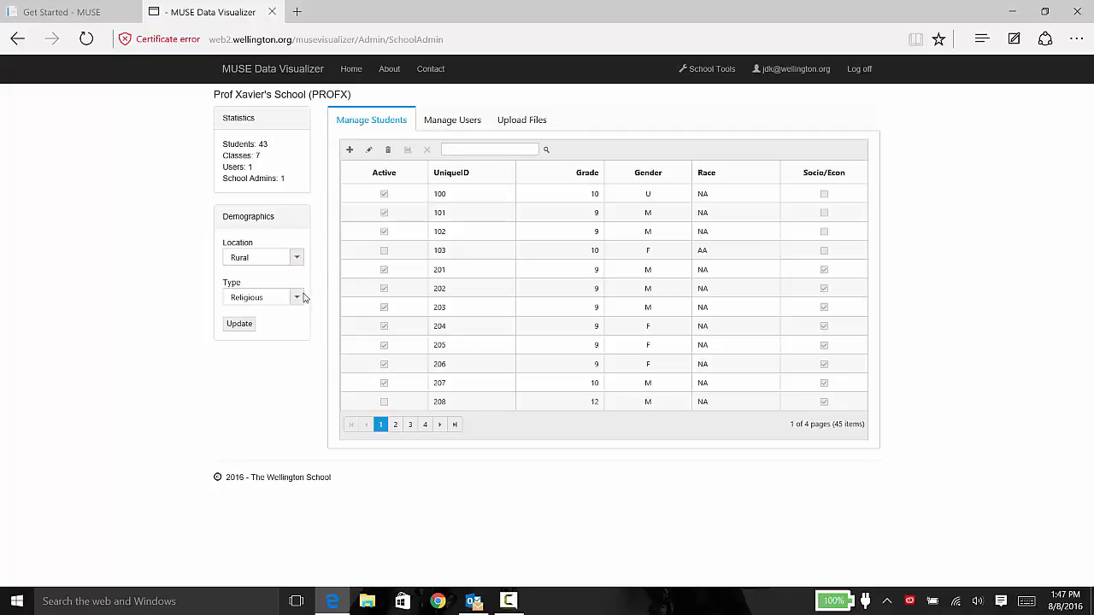
{"action": "left_click", "coordinate": [297, 259]}
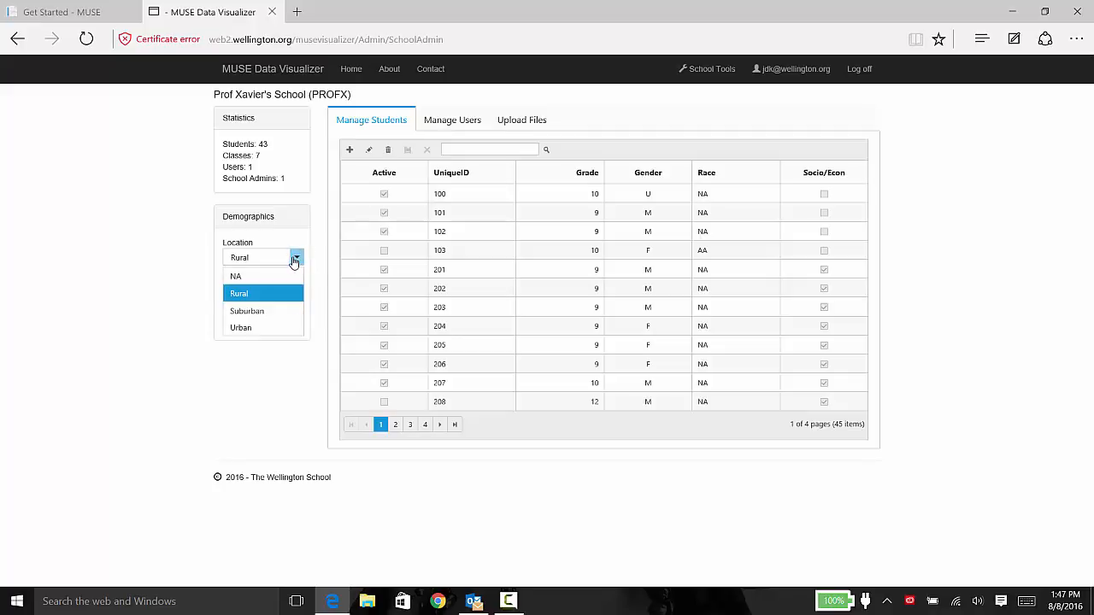
{"action": "left_click", "coordinate": [295, 258]}
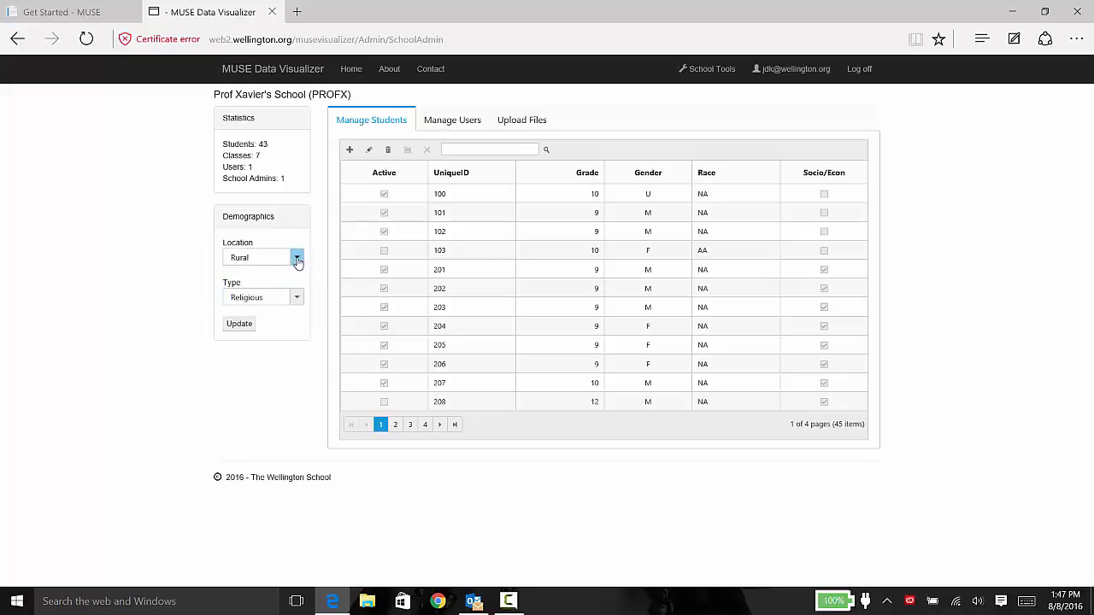
{"action": "left_click", "coordinate": [297, 296]}
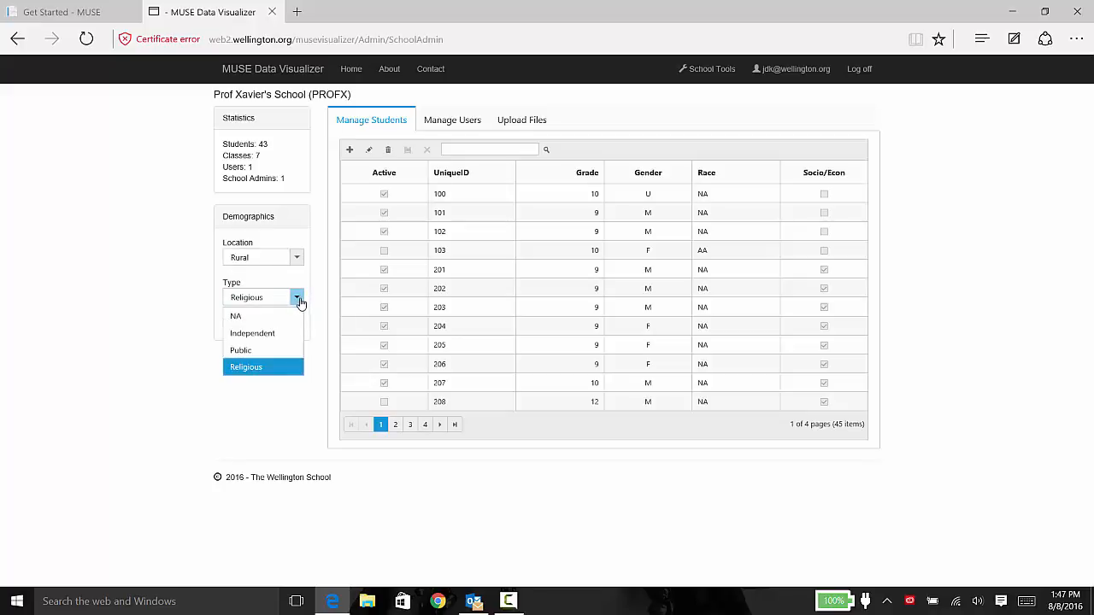
{"action": "left_click", "coordinate": [298, 301]}
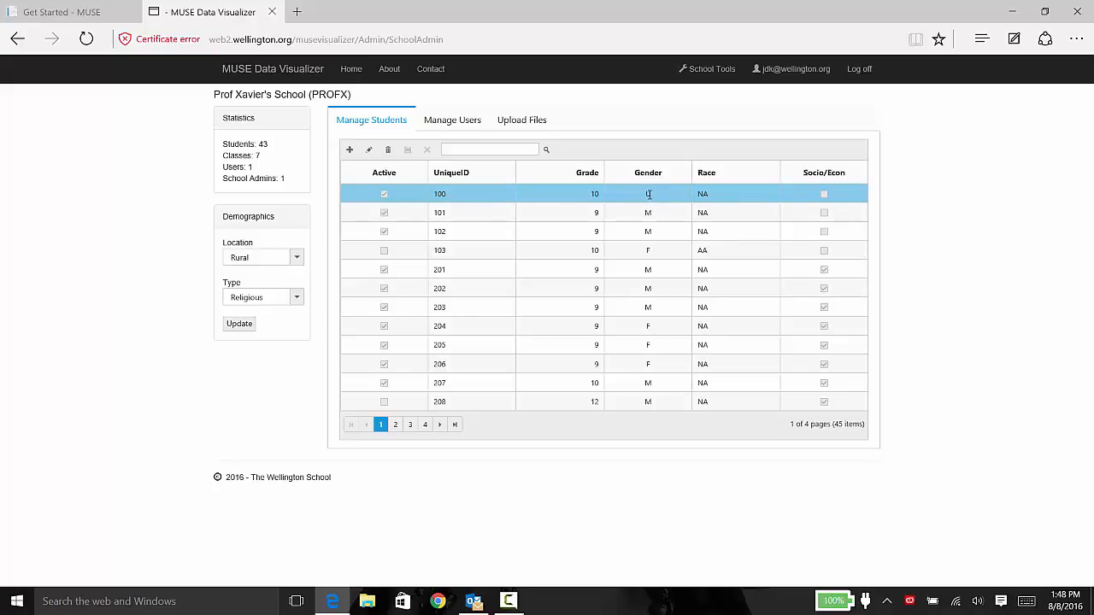
Edit the first student in the list, setting the gender to F, and save the record.
{"action": "left_click", "coordinate": [459, 199]}
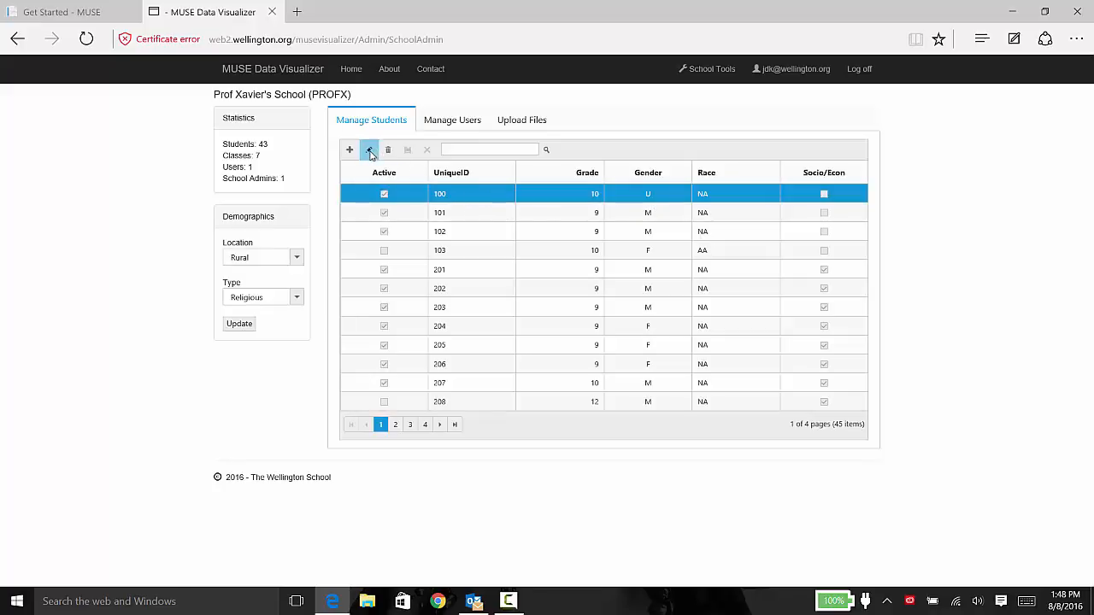
{"action": "left_click", "coordinate": [370, 151]}
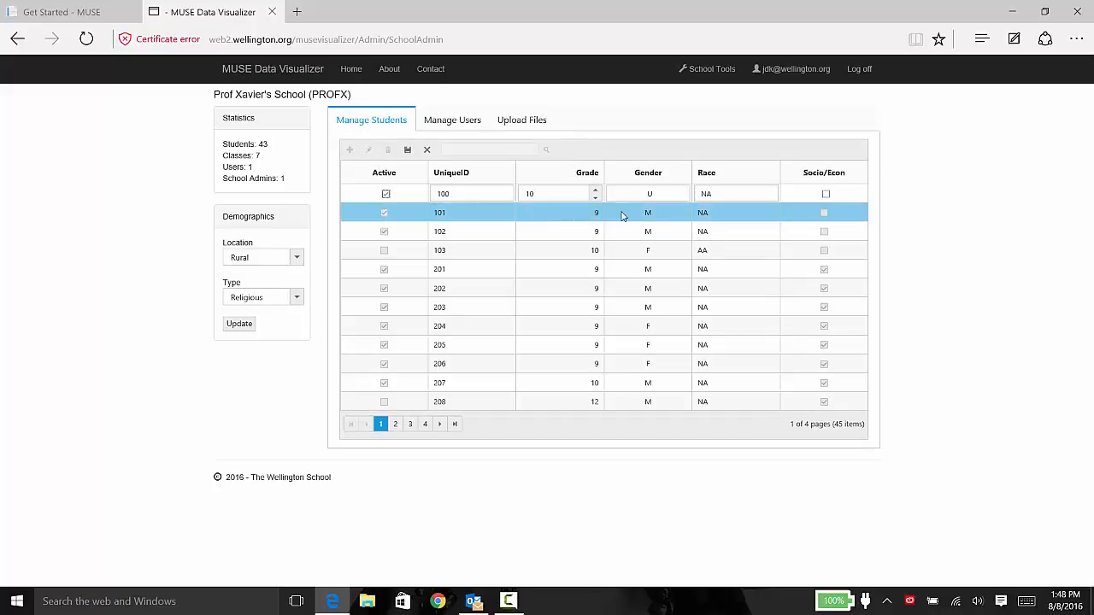
{"action": "left_click", "coordinate": [654, 192]}
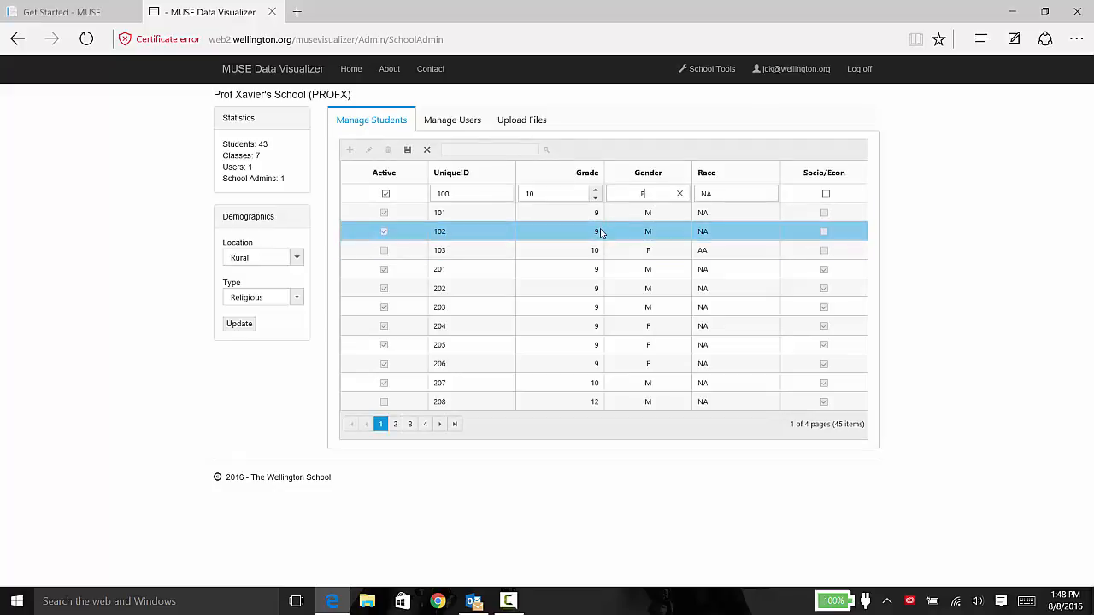
{"action": "key", "text": "Return"}
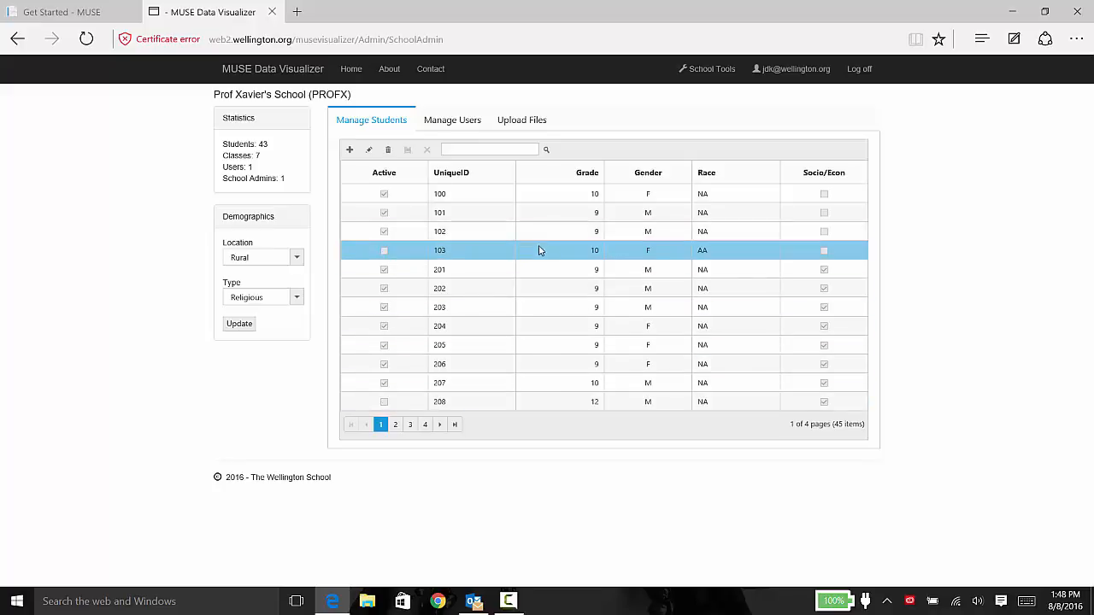
Open the schedule of the inactive grade 10 student, set the active year to 2015 and add the Danger Room Workout class.
{"action": "double_click", "coordinate": [468, 253]}
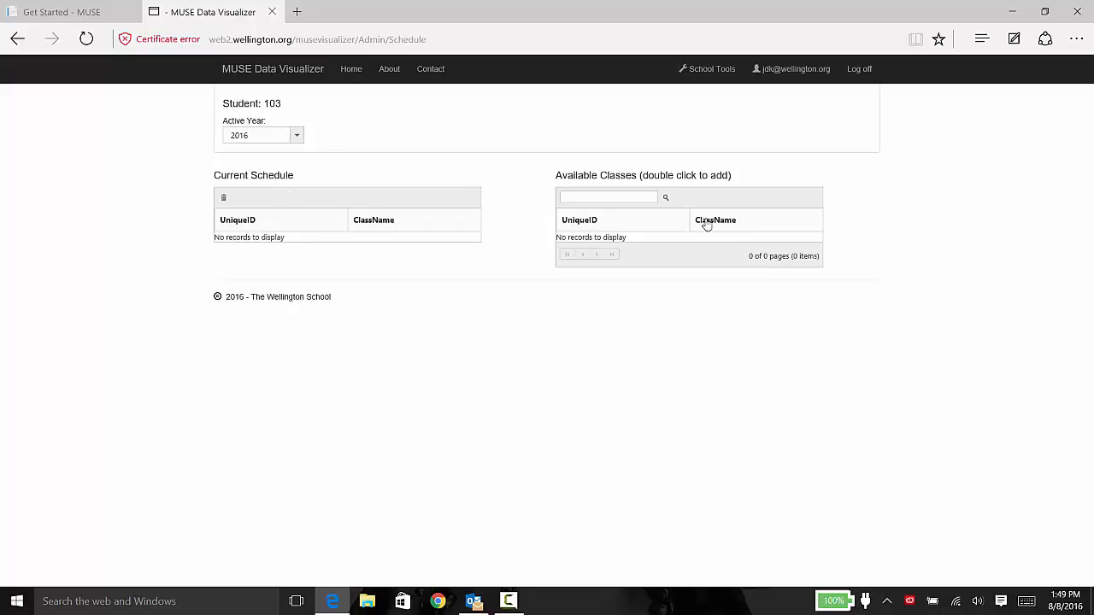
{"action": "left_click", "coordinate": [298, 137]}
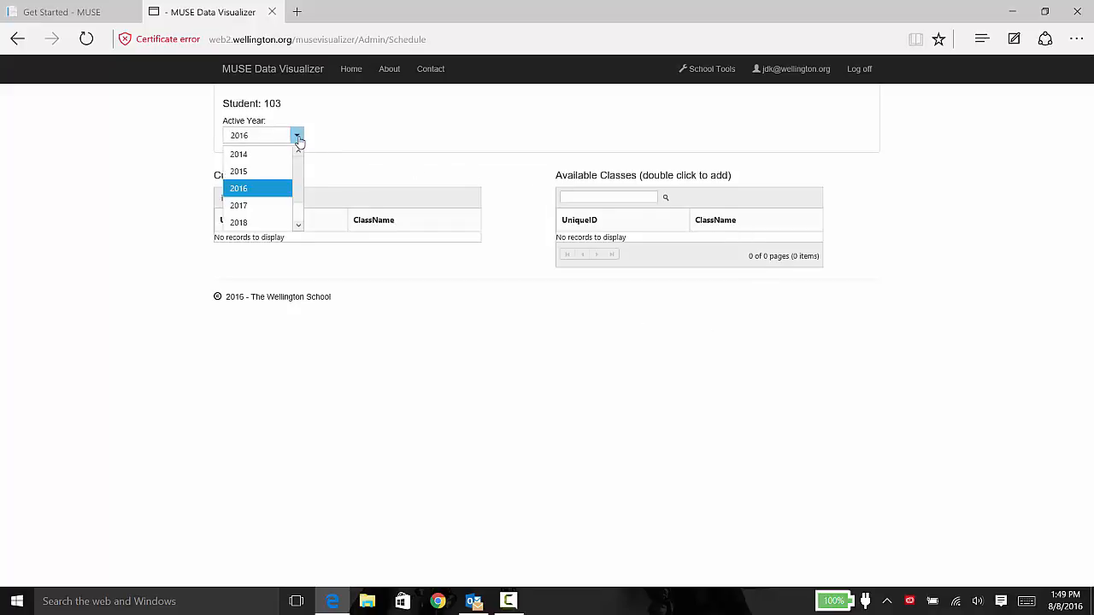
{"action": "left_click", "coordinate": [264, 178]}
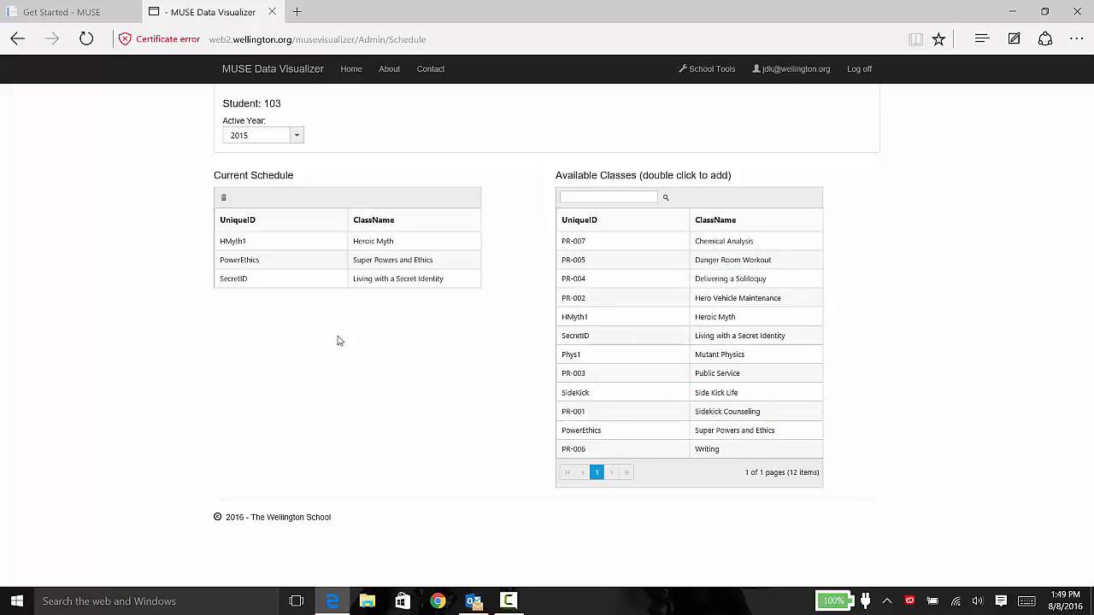
{"action": "double_click", "coordinate": [743, 259]}
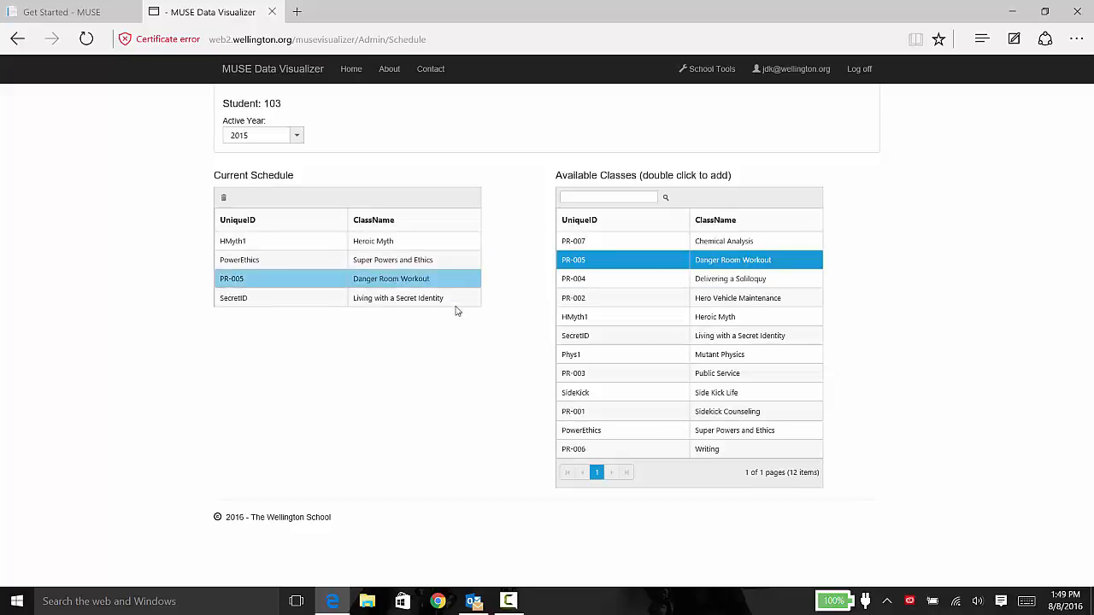
Delete the Super Powers and Ethics class from the student's current schedule.
{"action": "left_click", "coordinate": [372, 260]}
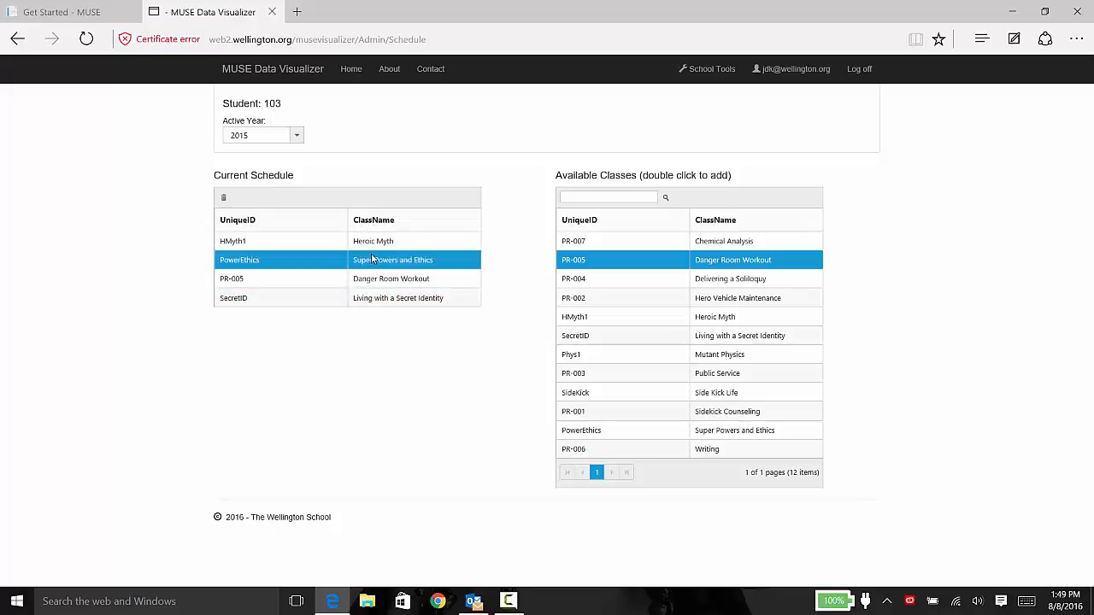
{"action": "left_click", "coordinate": [224, 199]}
{"action": "left_click", "coordinate": [491, 323]}
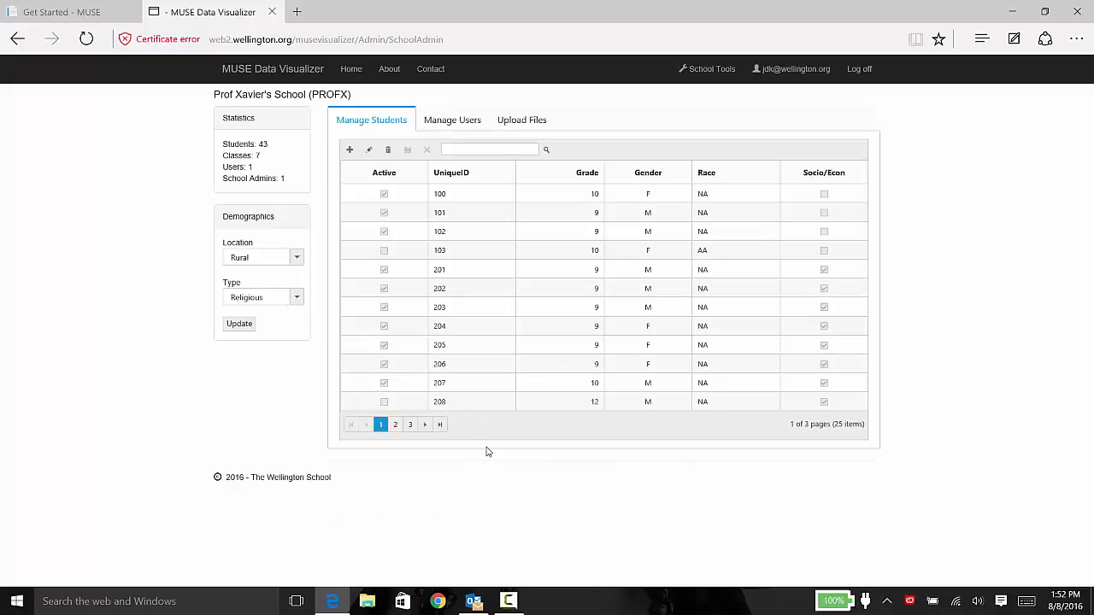
View the student file upload requirements, then switch to Excel and open ExampleMuseStudents to examine its column layout.
{"action": "left_click", "coordinate": [517, 124]}
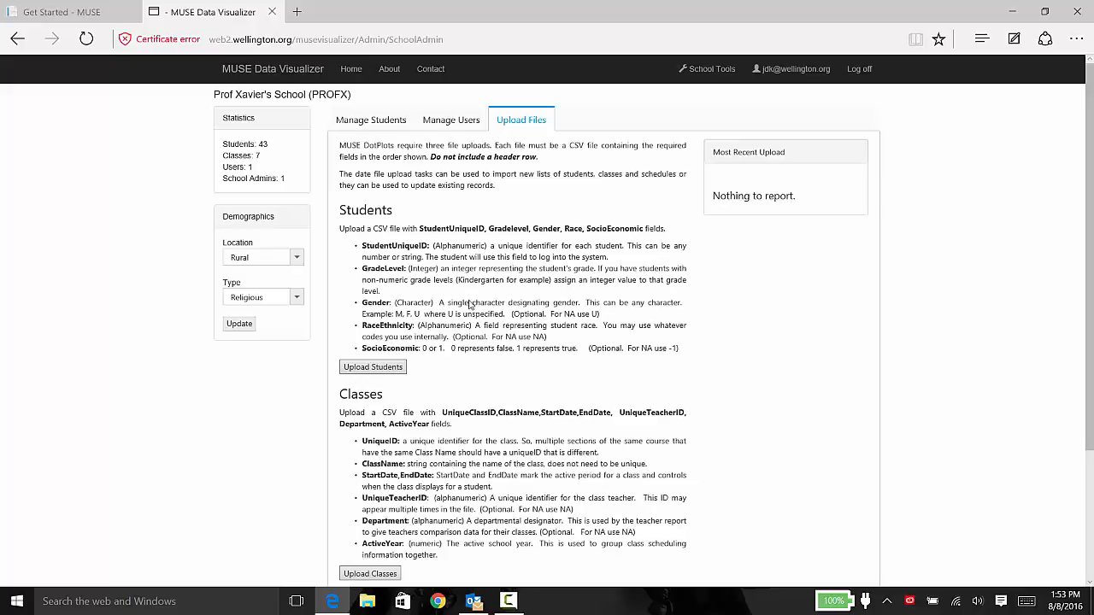
{"action": "left_click", "coordinate": [17, 602]}
{"action": "left_click", "coordinate": [298, 299]}
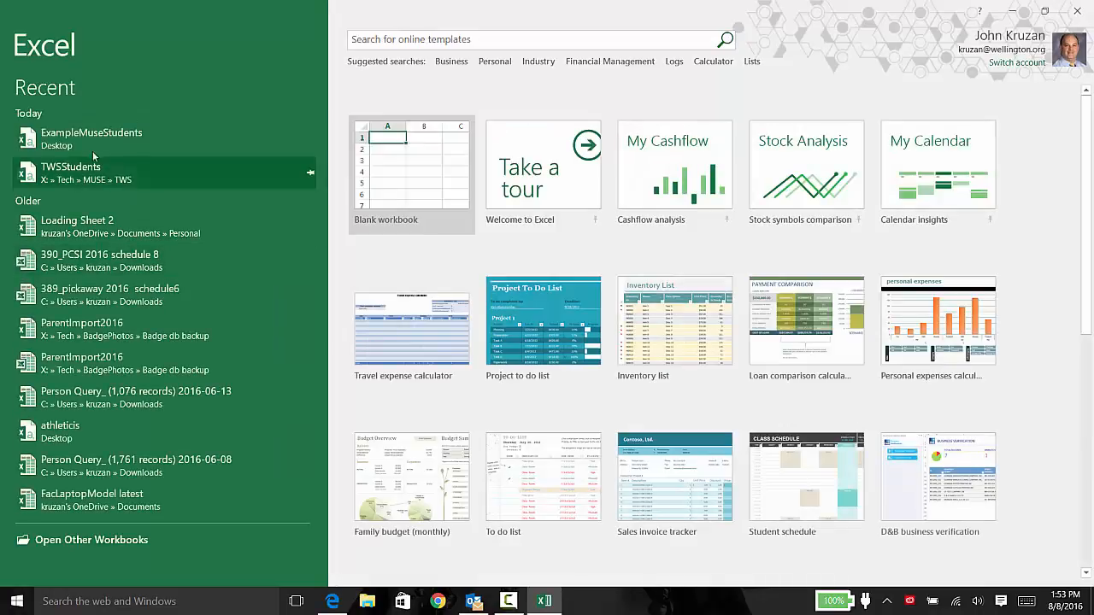
{"action": "left_click", "coordinate": [84, 139]}
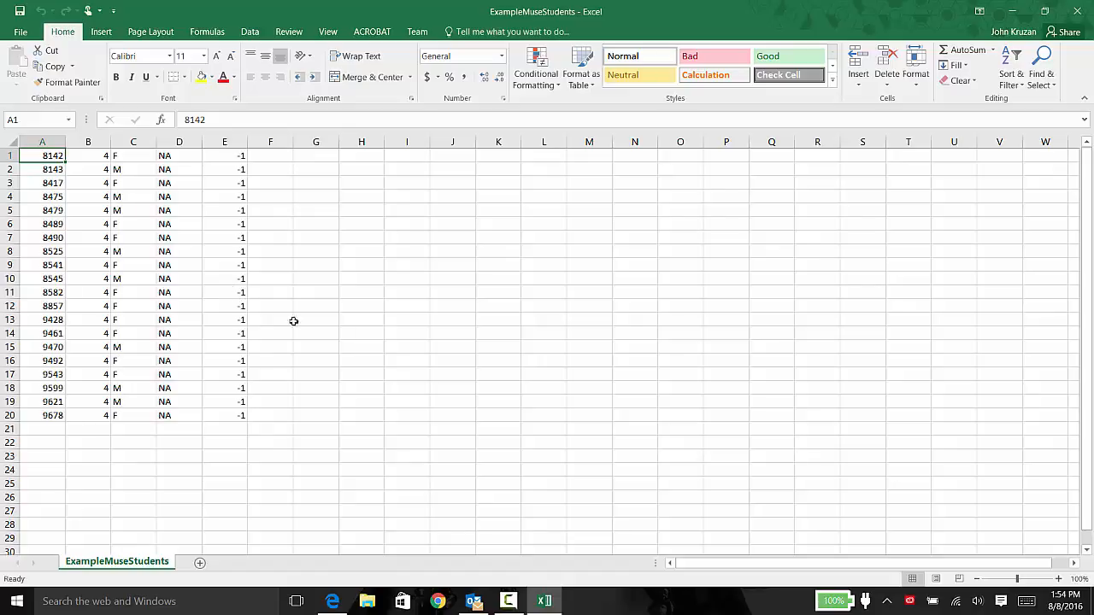
Return to the browser and load the ExampleMuseStudents file from the Desktop into the student upload.
{"action": "left_click", "coordinate": [332, 602]}
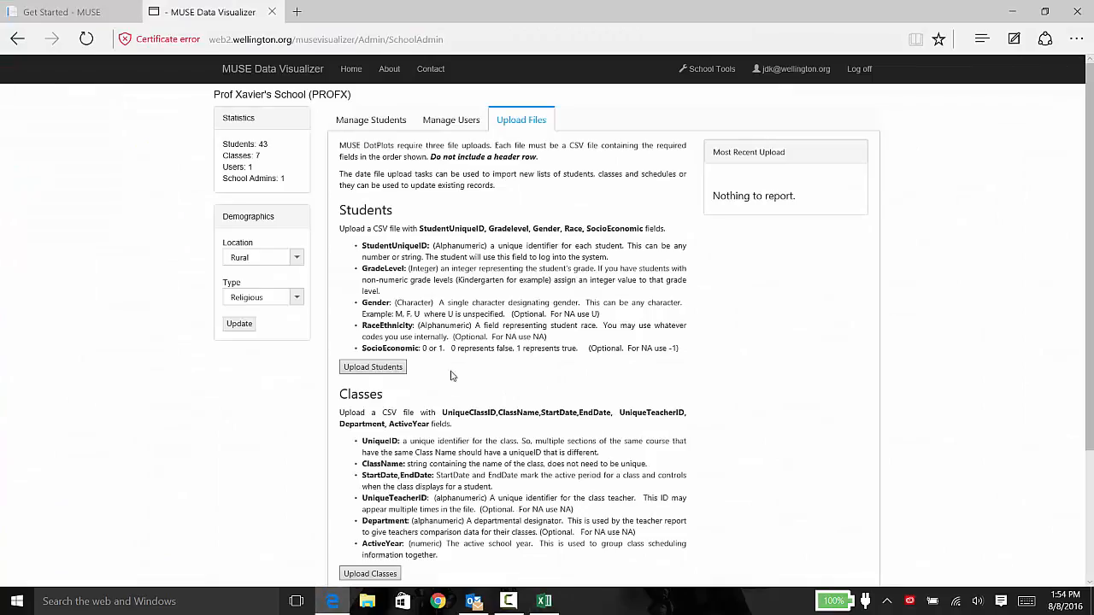
{"action": "left_click", "coordinate": [395, 369]}
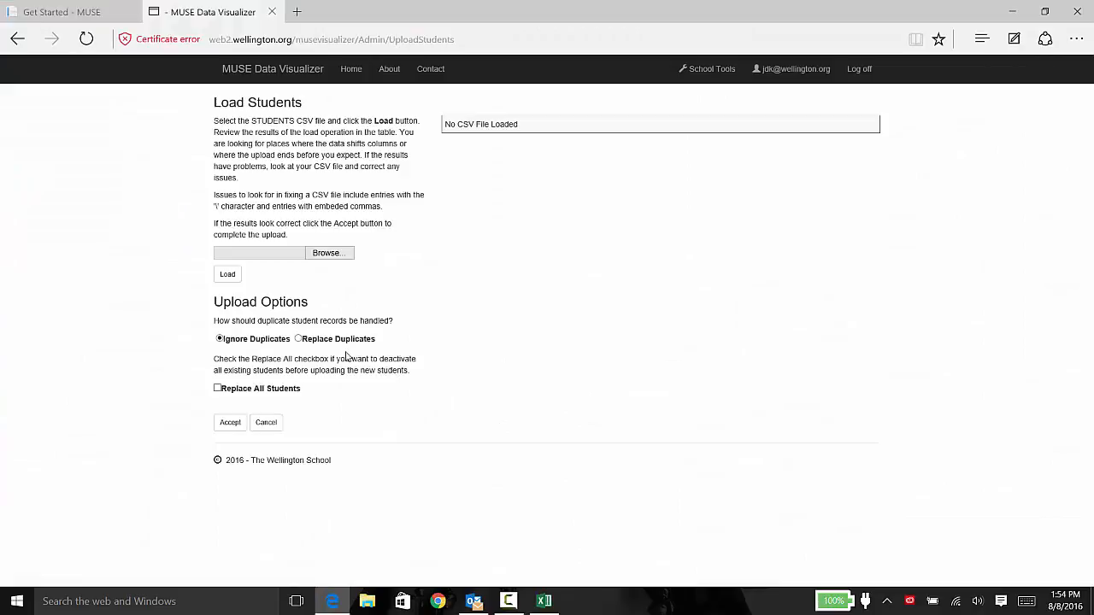
{"action": "left_click", "coordinate": [336, 254]}
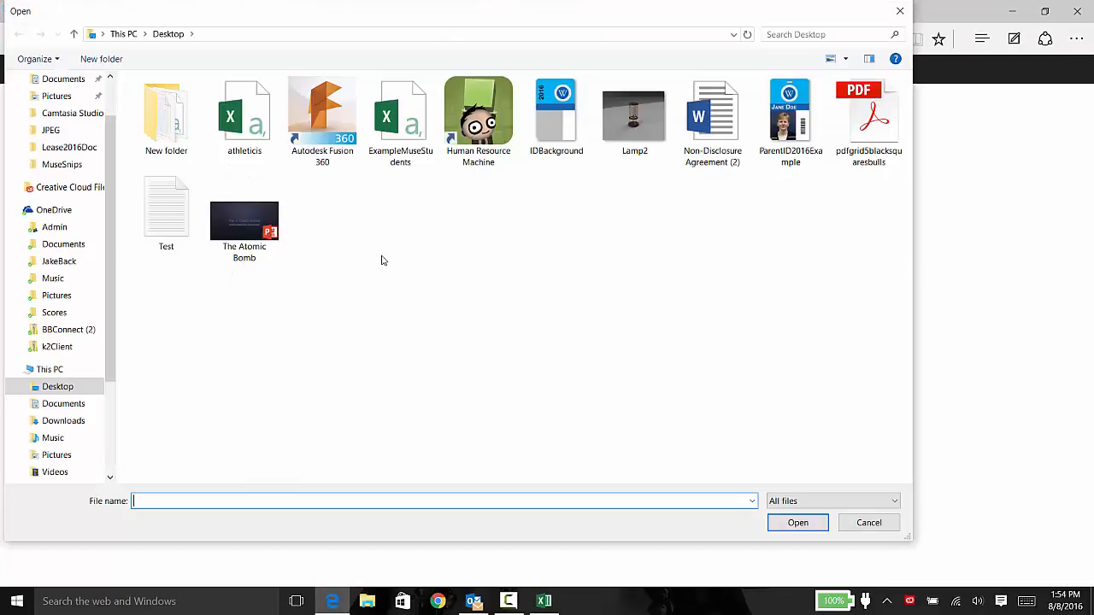
{"action": "left_click", "coordinate": [401, 122]}
{"action": "left_click", "coordinate": [797, 523]}
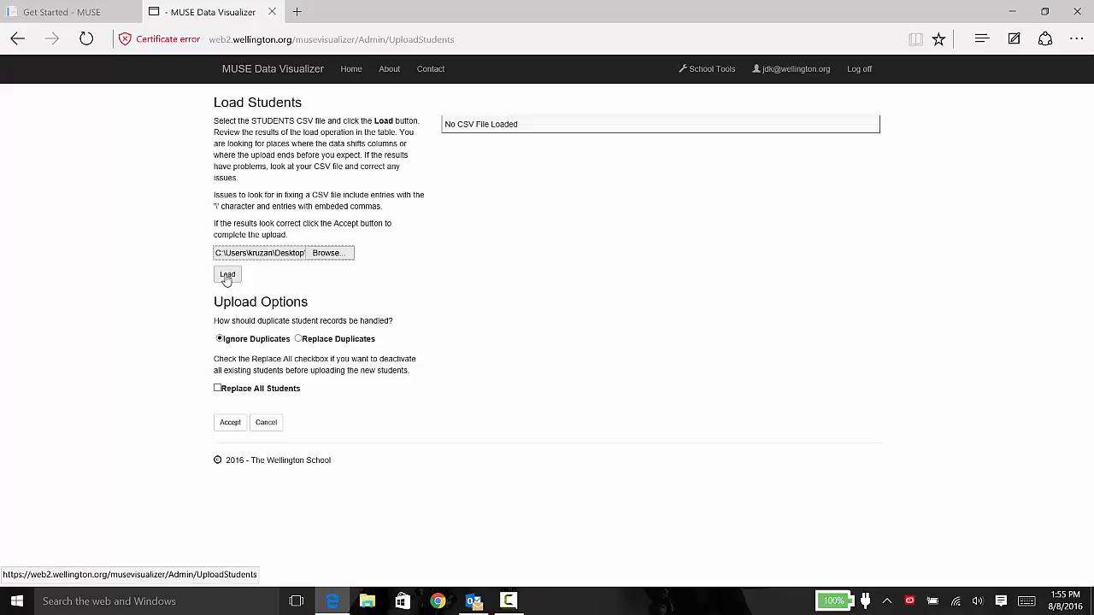
{"action": "left_click", "coordinate": [226, 276]}
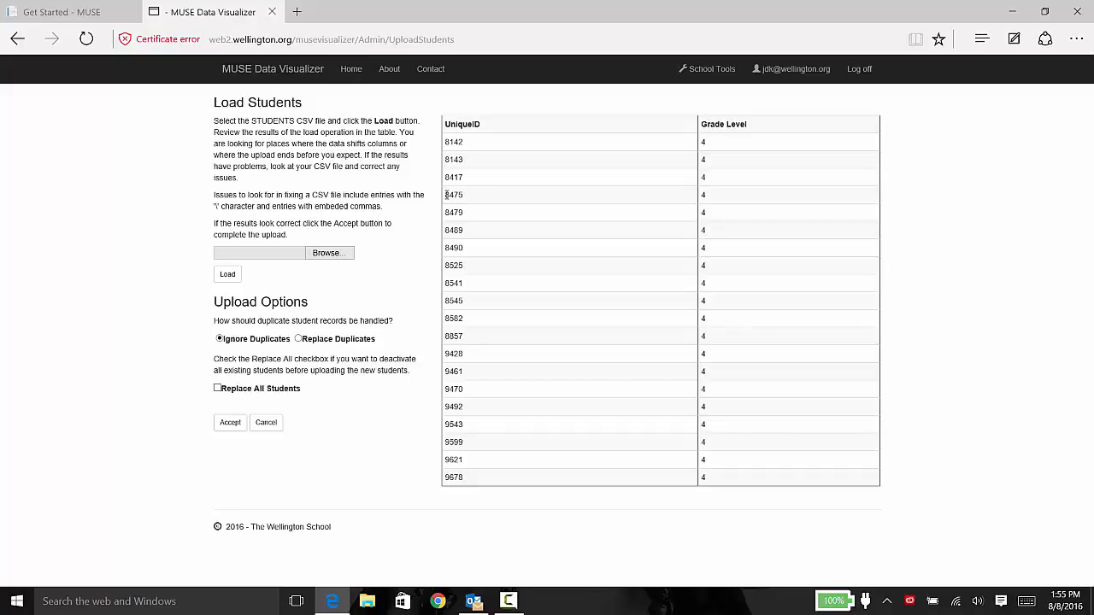
Check the loaded student rows, set duplicate handling to Replace Duplicates and accept the upload.
{"action": "left_click_drag", "start_coordinate": [446, 195], "coordinate": [472, 196]}
{"action": "left_click", "coordinate": [154, 407]}
{"action": "left_click", "coordinate": [299, 339]}
{"action": "left_click", "coordinate": [229, 423]}
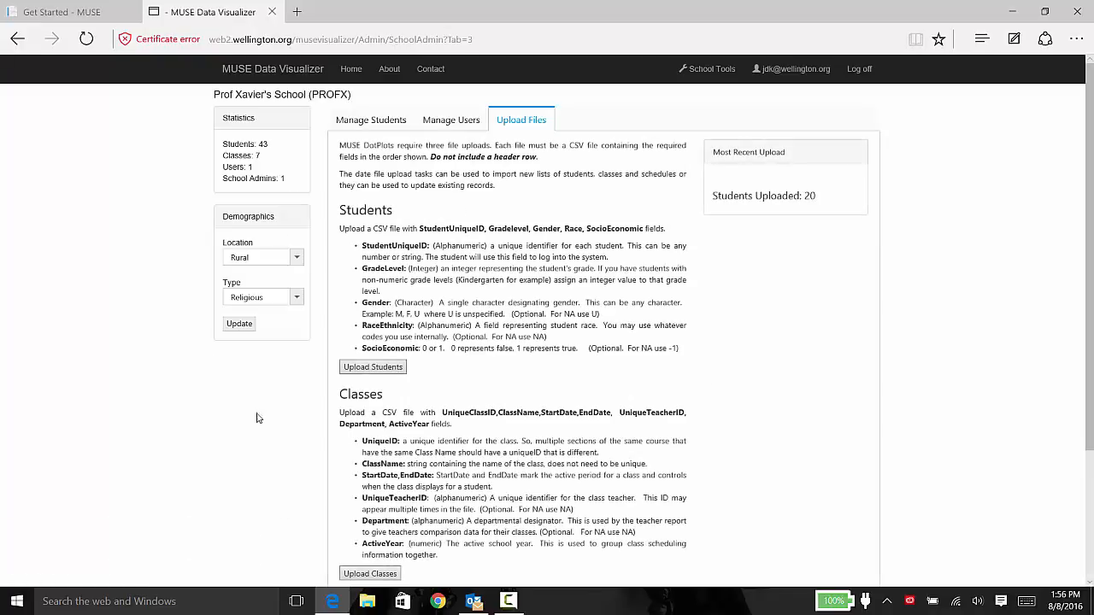
Check the most recent upload result and look through pages 3 and 4 of the student list for the imported records.
{"action": "left_click_drag", "start_coordinate": [720, 189], "coordinate": [812, 196]}
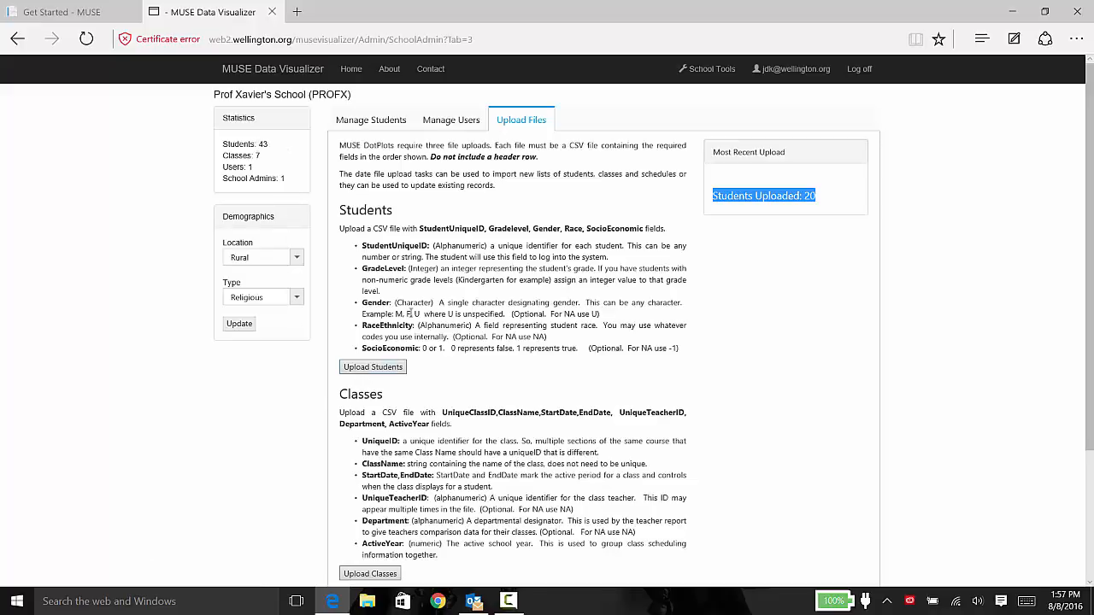
{"action": "left_click", "coordinate": [375, 121]}
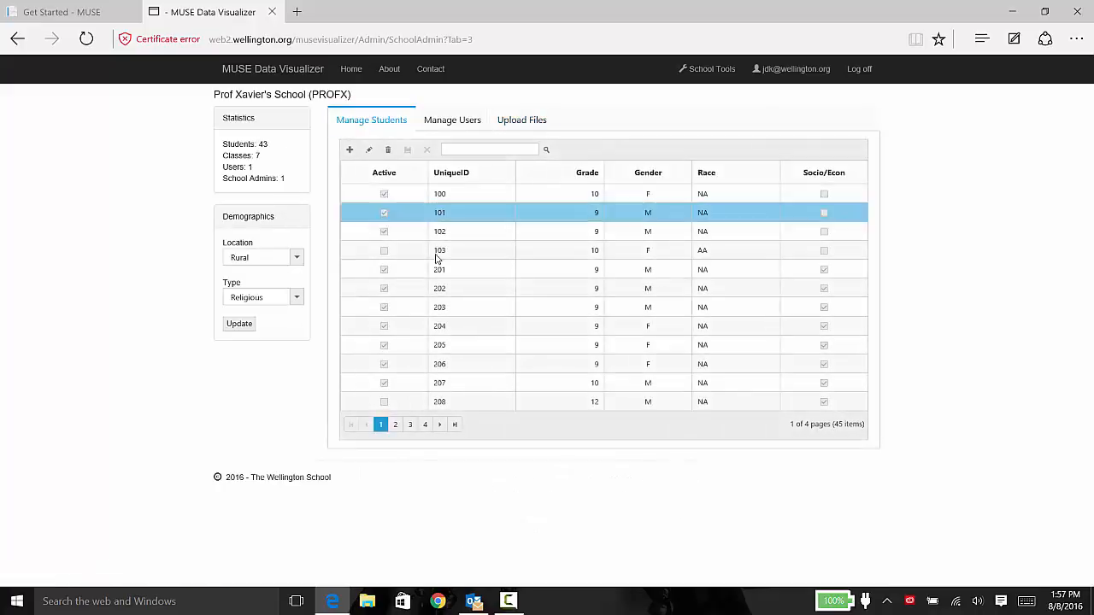
{"action": "left_click", "coordinate": [411, 426]}
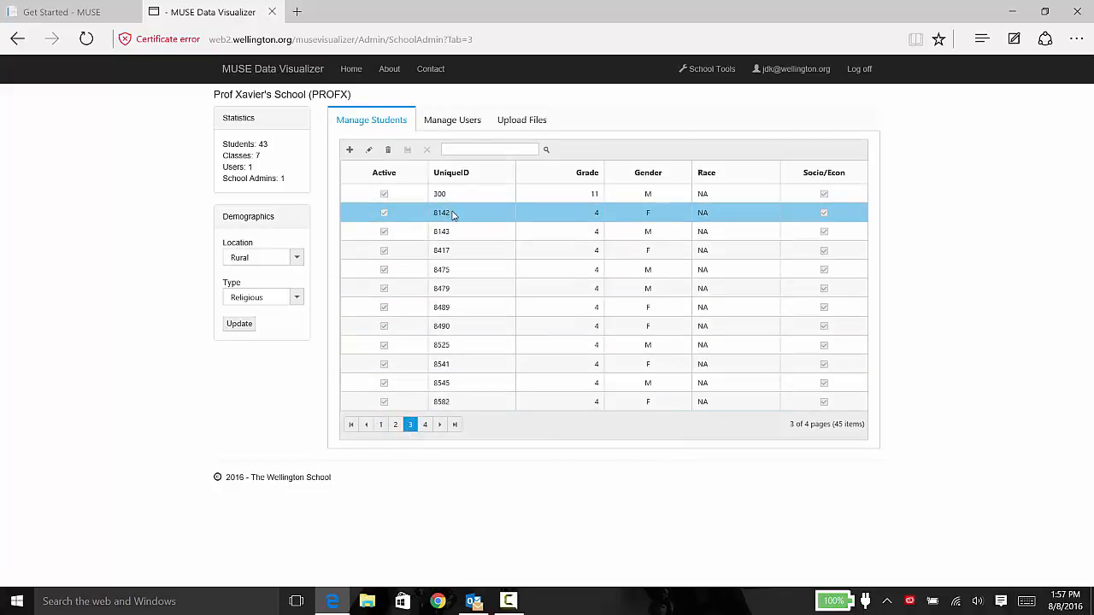
{"action": "left_click", "coordinate": [425, 424]}
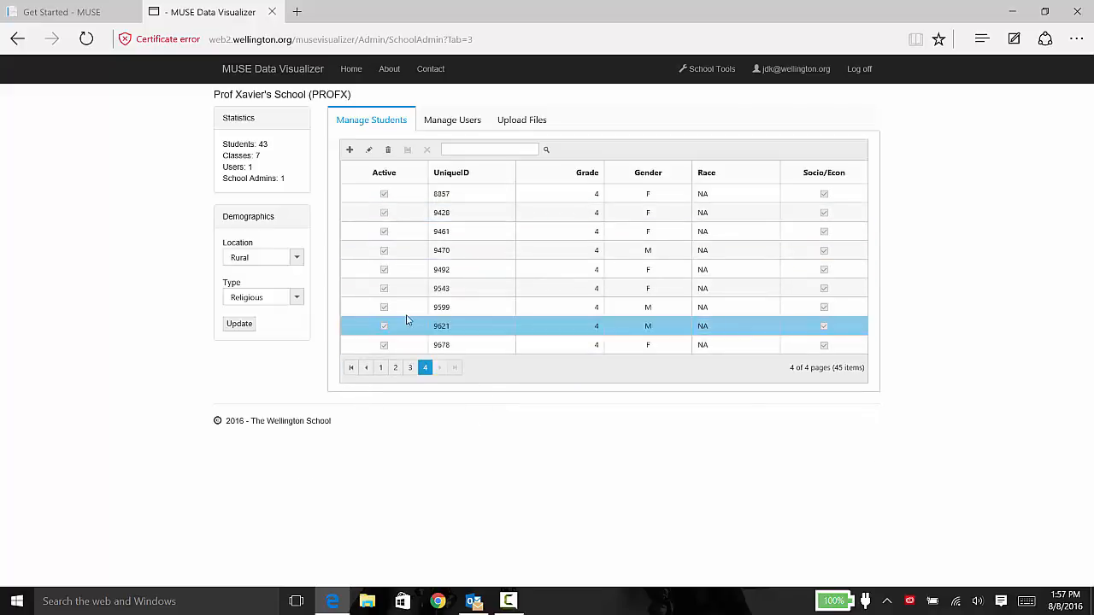
Review the file requirements for uploading classes and schedules.
{"action": "left_click", "coordinate": [524, 127]}
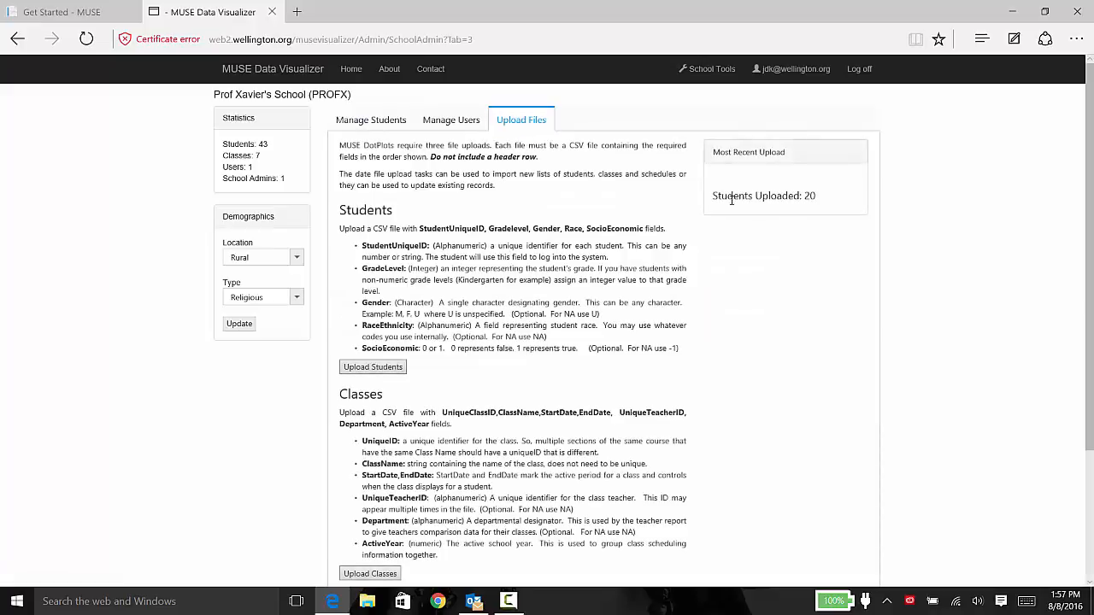
{"action": "scroll", "coordinate": [1064, 158], "scroll_direction": "down", "scroll_amount": 3}
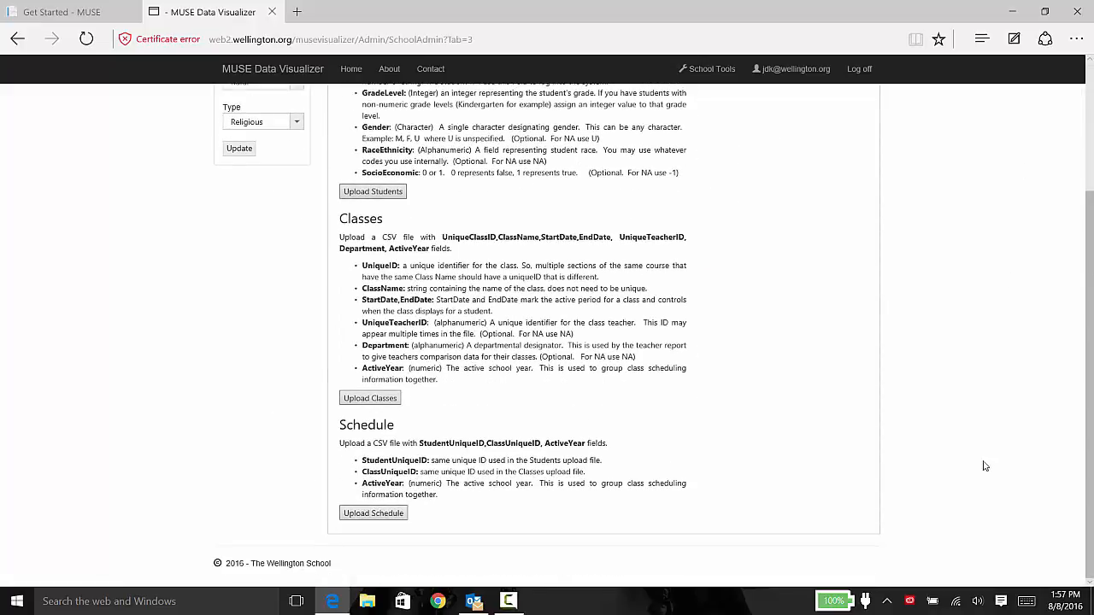
{"action": "left_click_drag", "start_coordinate": [1091, 369], "coordinate": [1087, 214]}
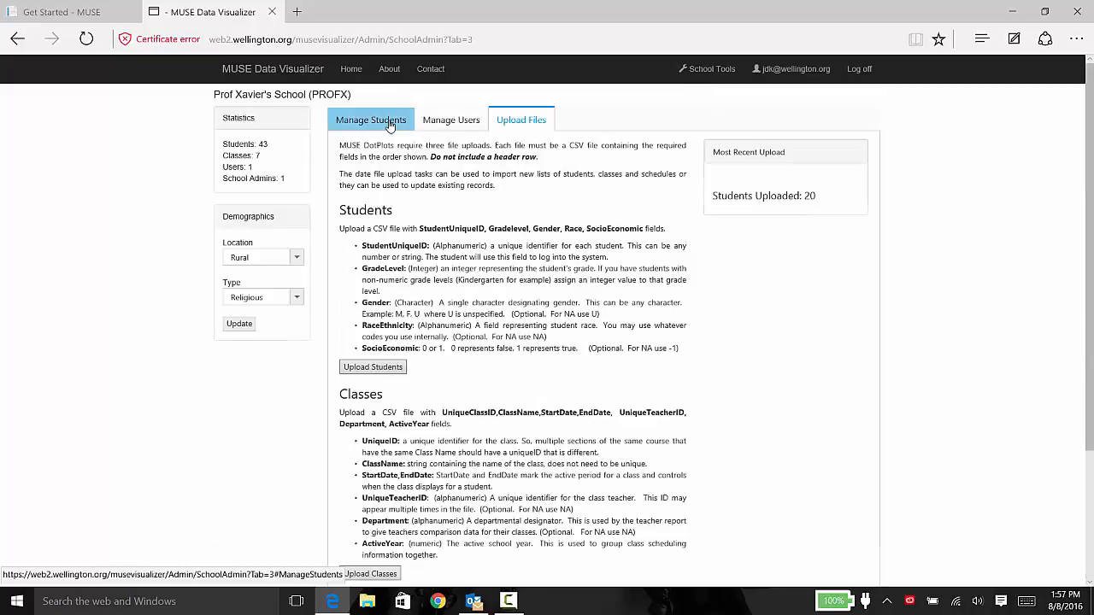
Open the user management list, view the password change form for the listed user and cancel it.
{"action": "left_click", "coordinate": [445, 126]}
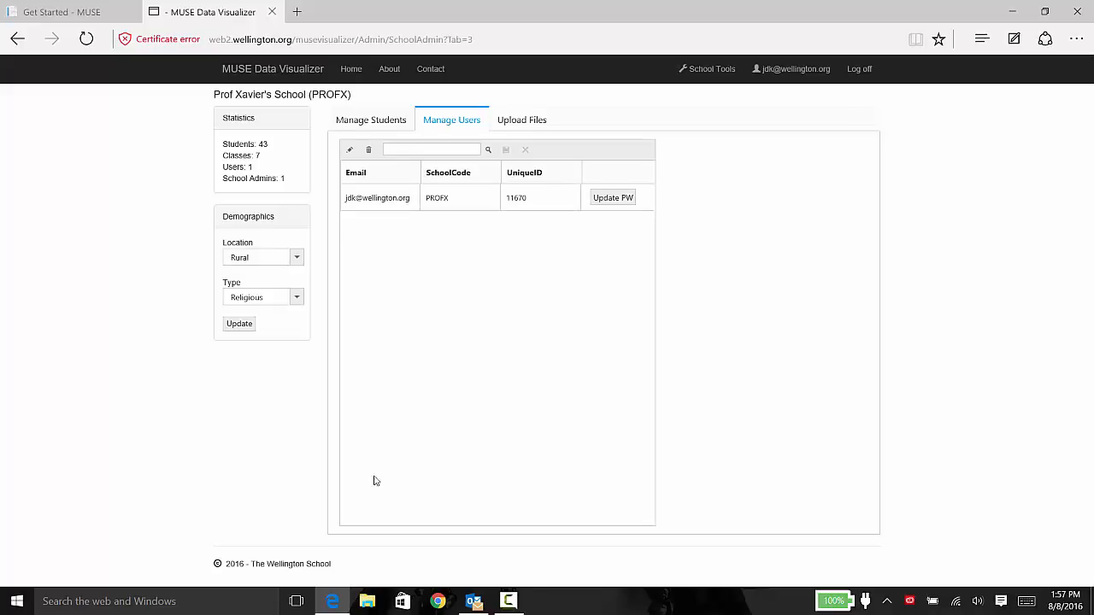
{"action": "left_click", "coordinate": [612, 198]}
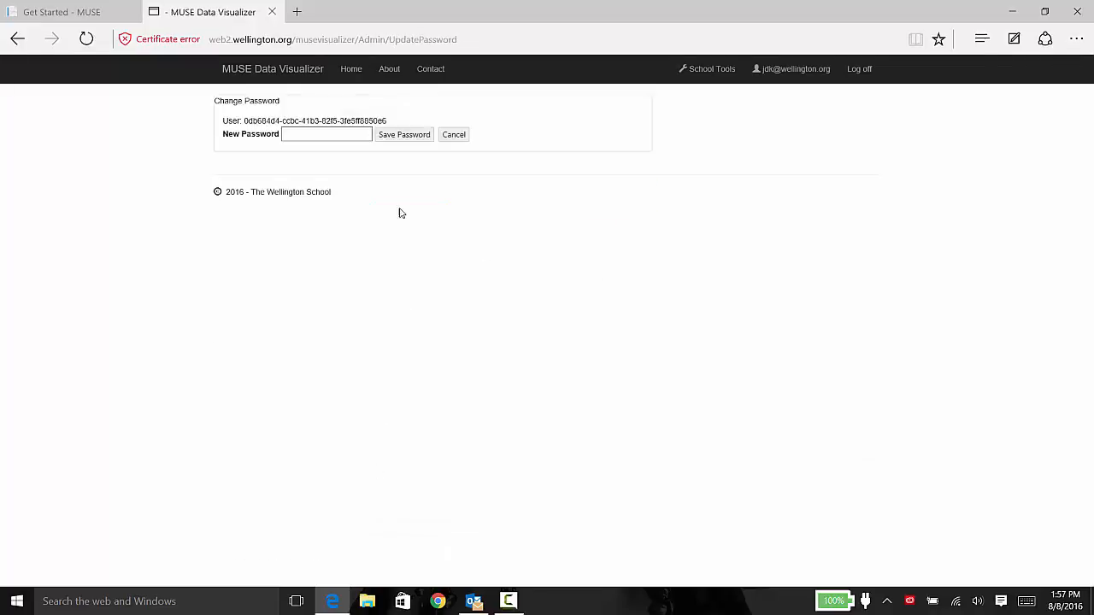
{"action": "left_click", "coordinate": [301, 133]}
{"action": "left_click", "coordinate": [447, 139]}
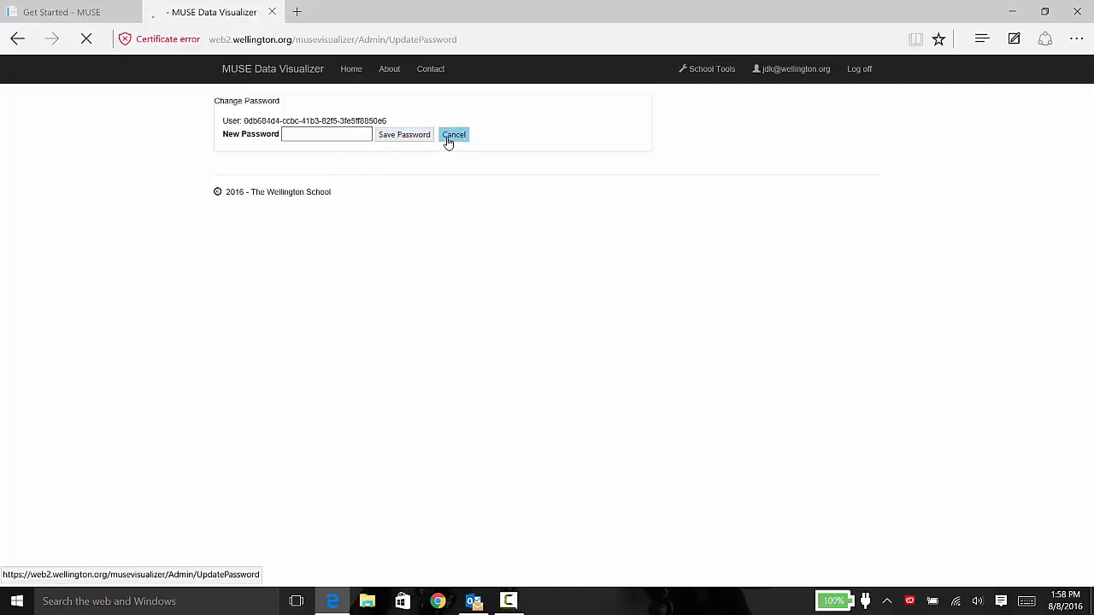